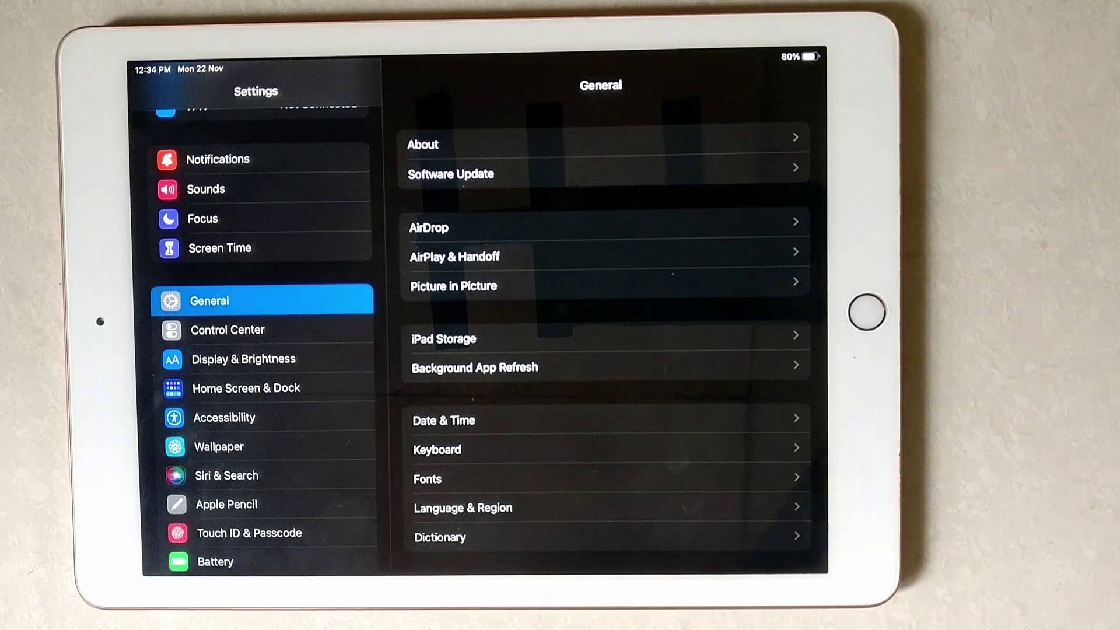
Step: Open the Keyboard settings page and switch the Memoji Stickers toggle on
{"action": "left_click", "coordinate": [701, 449]}
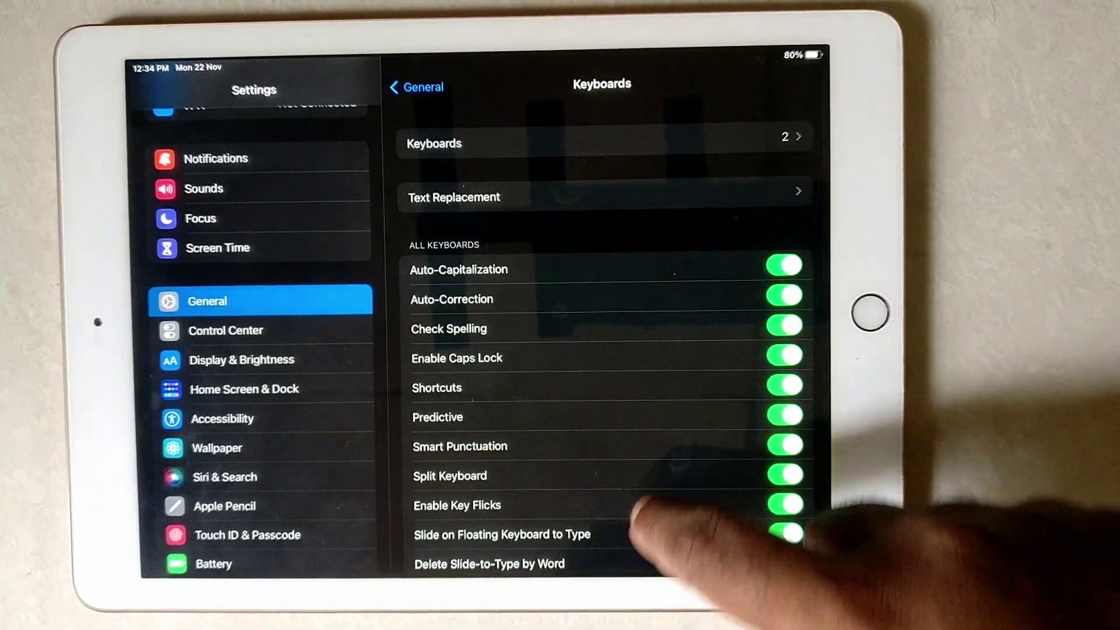
{"action": "scroll", "coordinate": [604, 394], "scroll_direction": "down", "scroll_amount": 5}
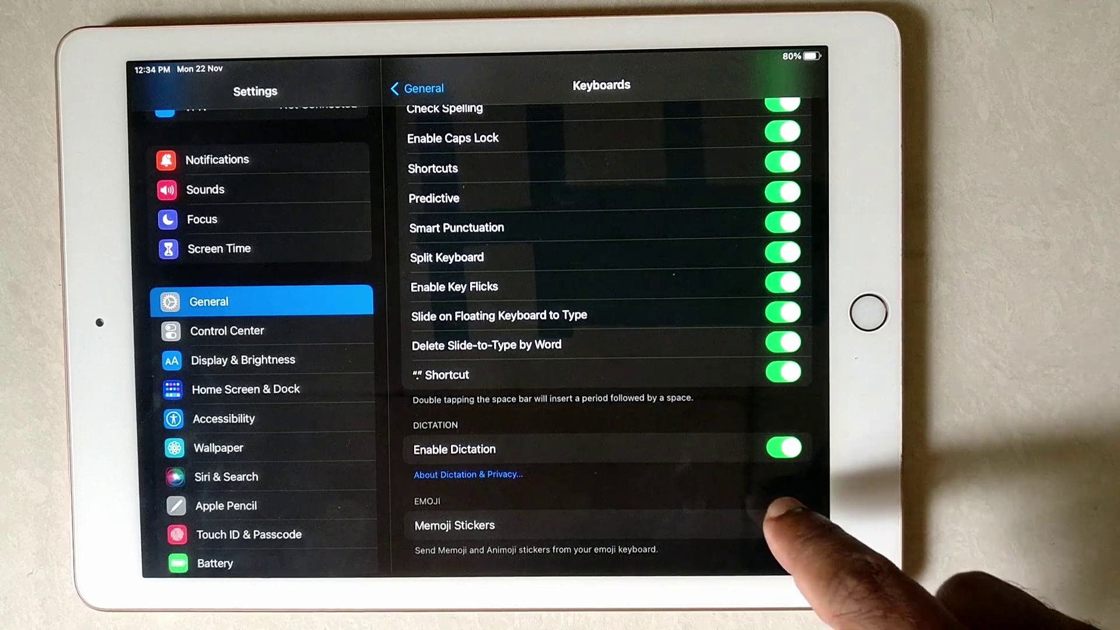
{"action": "left_click", "coordinate": [783, 525]}
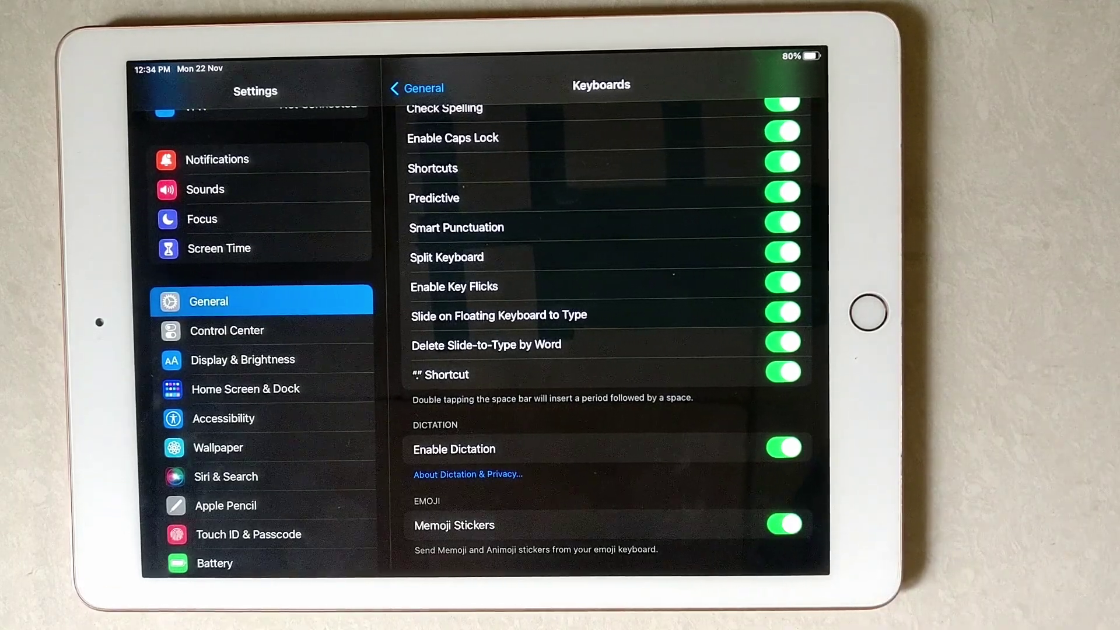